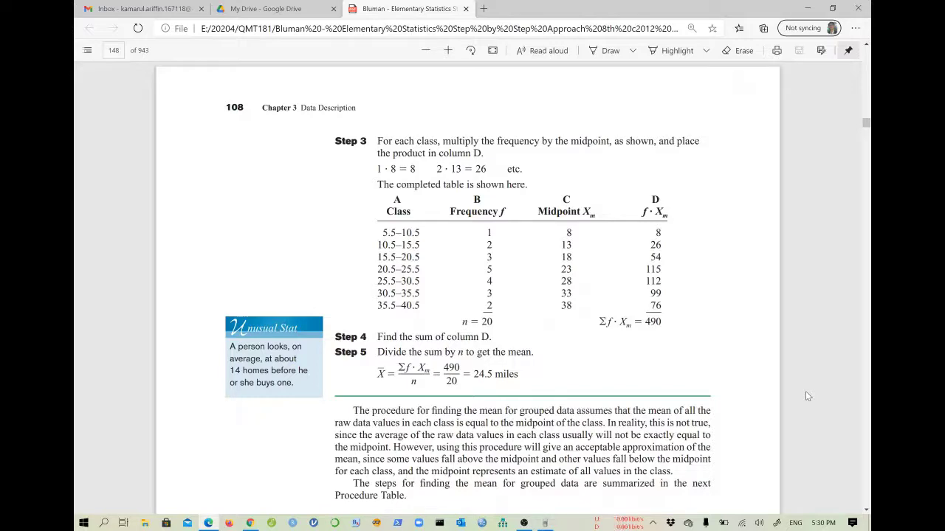
Scroll up to page 147 to show Example 3-3's Step 1 frequency table for miles run per week
scroll(806, 392, "up", 3)
scroll(806, 391, "up", 3)
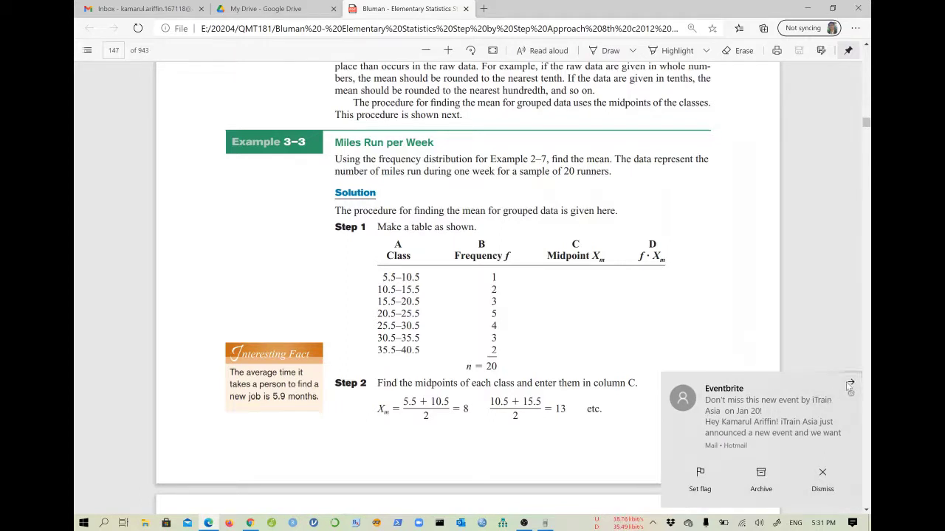
Dismiss the Eventbrite notification and scroll down to Step 2's midpoint formulas
left_click(849, 385)
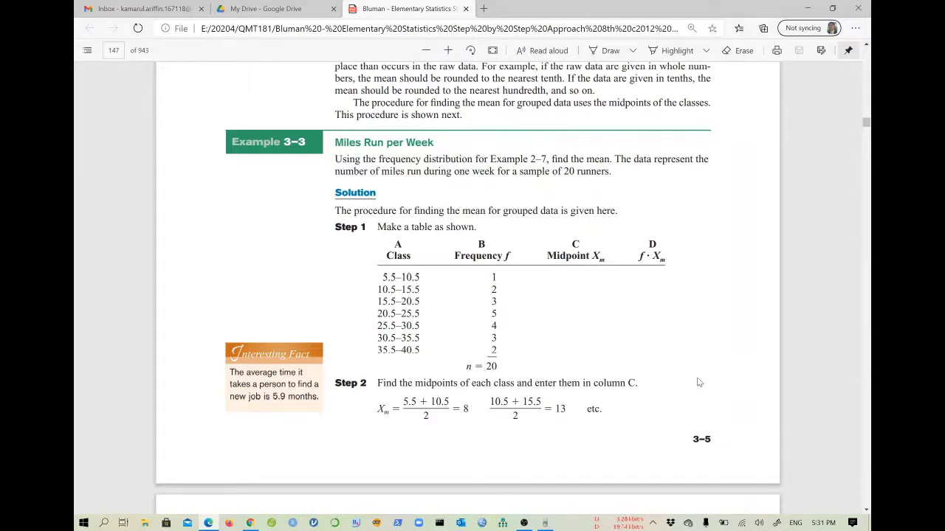
scroll(698, 382, "down", 2)
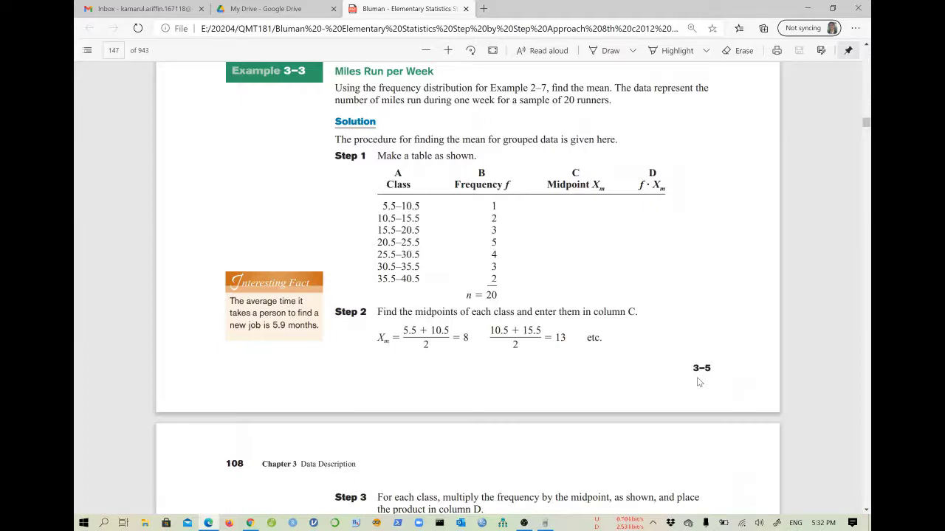
Scroll onto page 108 to show the completed table, Σf·Xm = 490, and the 24.5-mile mean
scroll(663, 392, "down", 1)
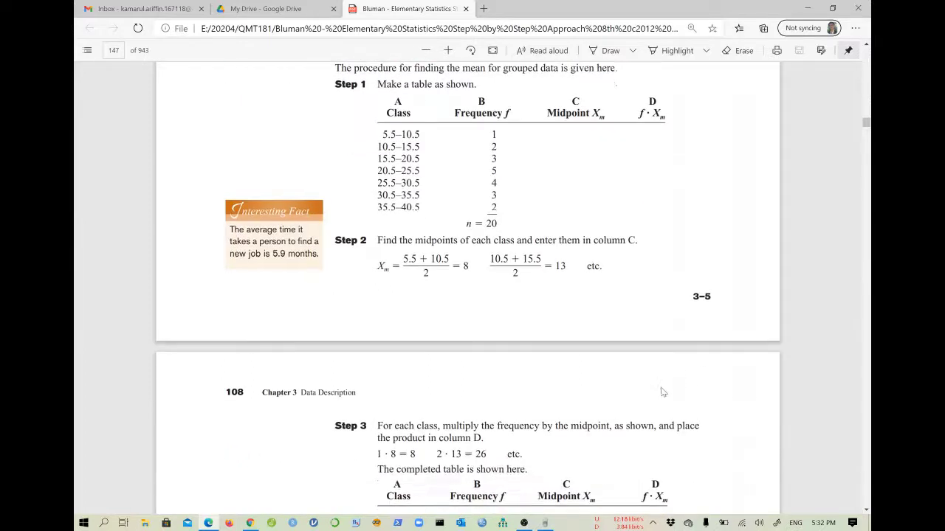
scroll(663, 393, "down", 1)
scroll(663, 393, "down", 1)
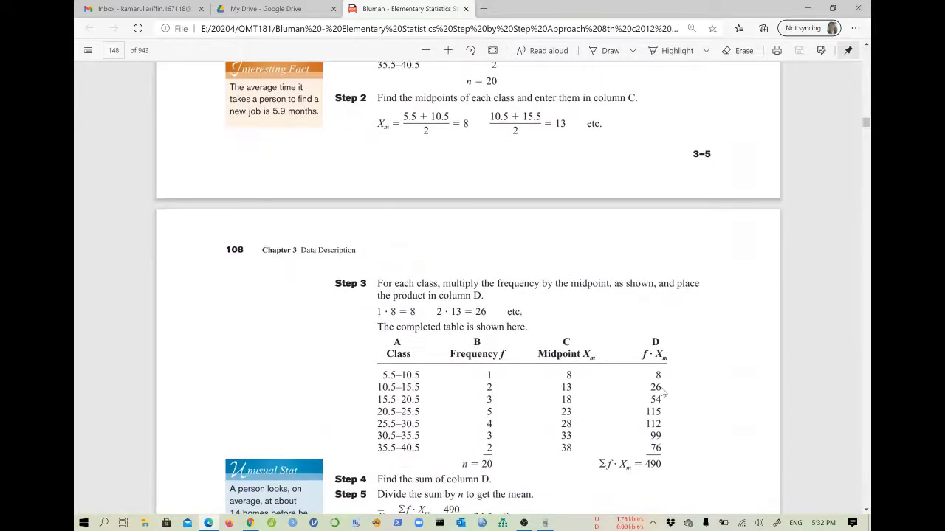
scroll(663, 393, "down", 1)
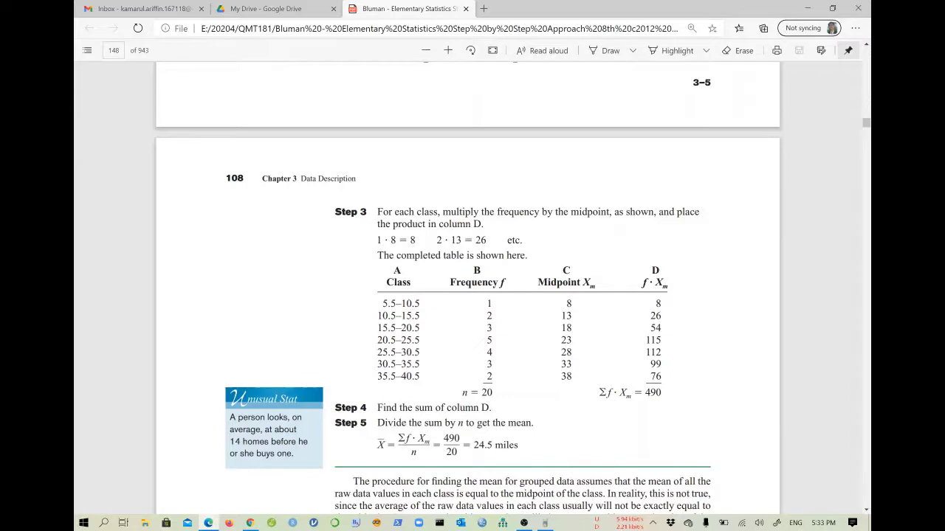
Jump to PDF page 70 using the page-number box
left_click(114, 50)
type("70")
key("Return")
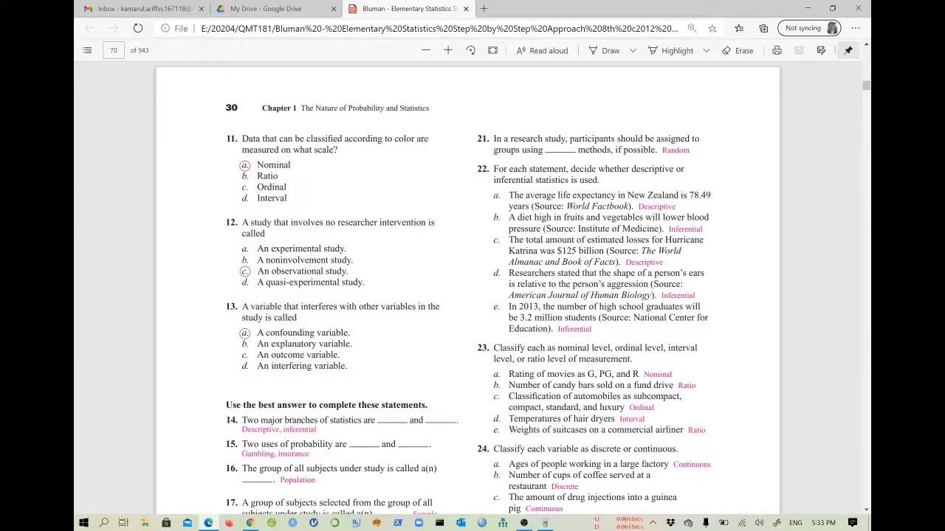
Jump to page 170 and scroll to Example 3-24's Step 4 table showing Σf·Xm² = 13,310
left_click(115, 52)
type("170")
key("Return")
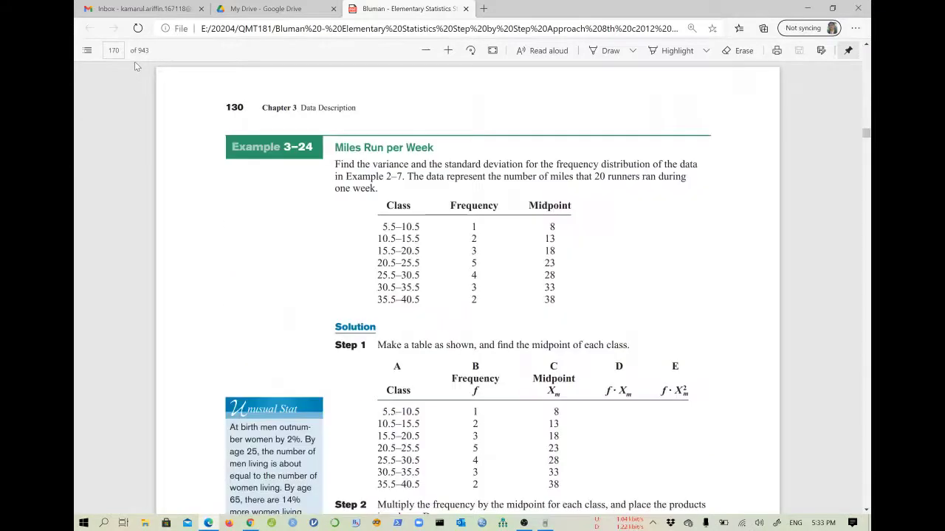
scroll(434, 290, "down", 5)
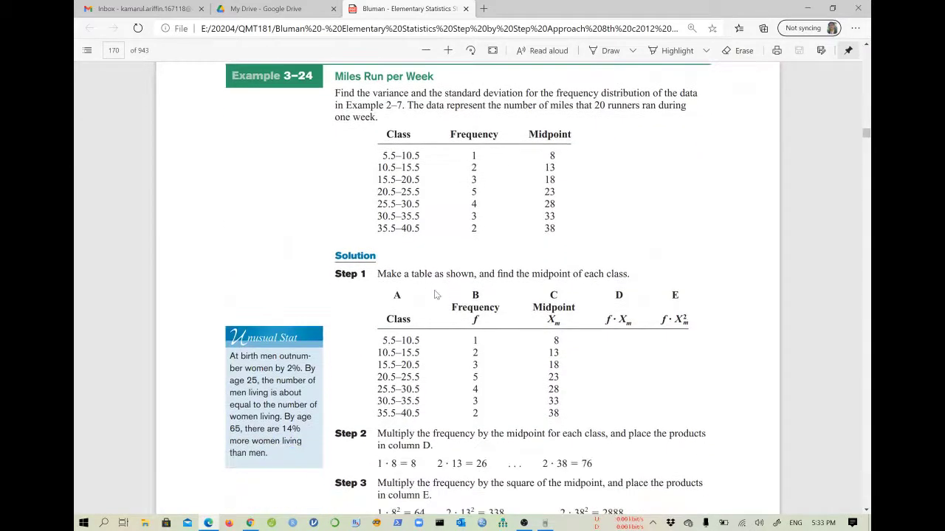
scroll(435, 294, "down", 1)
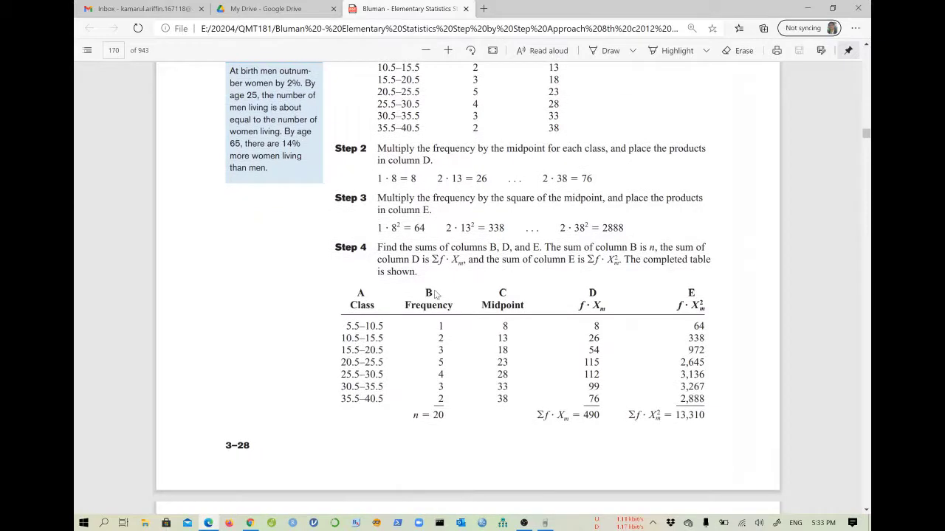
scroll(435, 294, "down", 3)
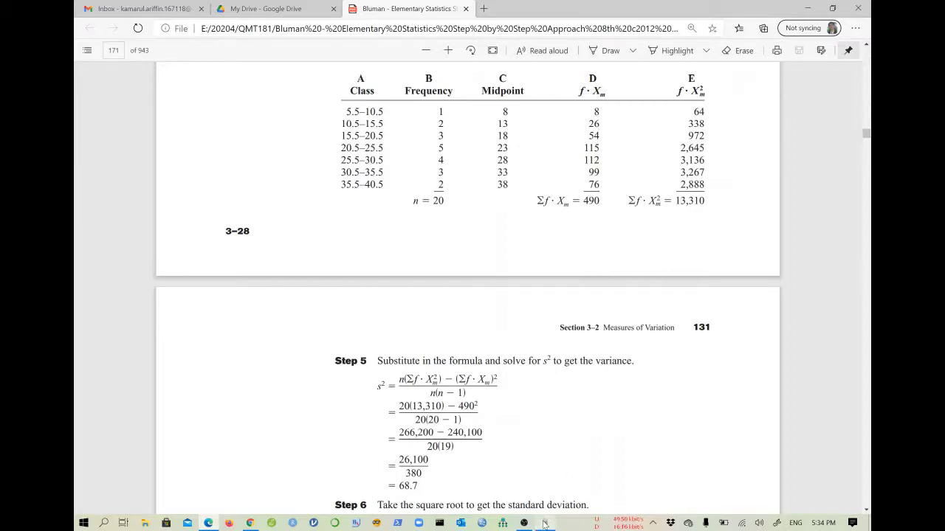
Bring the fx-991ES PLUS Emulator window to the front from the taskbar
mouse_move(544, 524)
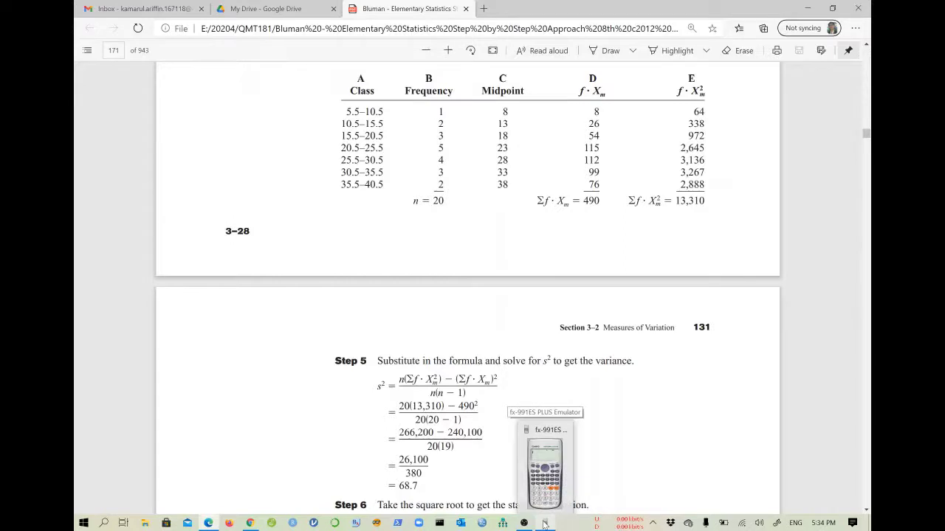
left_click(544, 524)
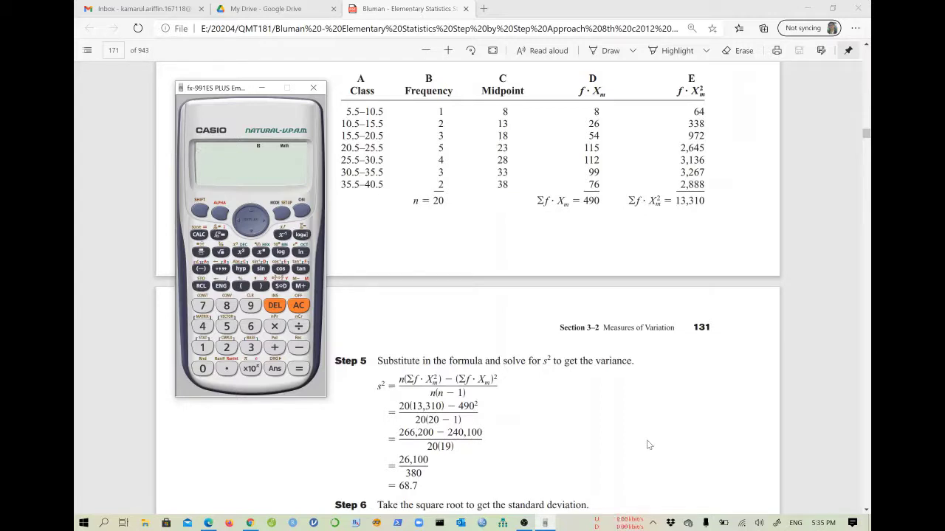
Switch the calculator to single-variable STAT mode and open the STAT menu with SHIFT 1
left_click(281, 213)
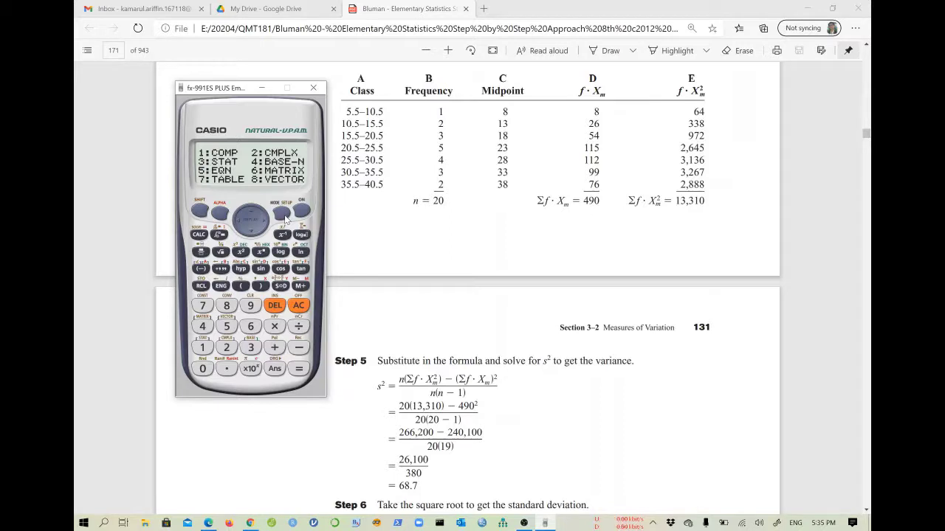
left_click(253, 350)
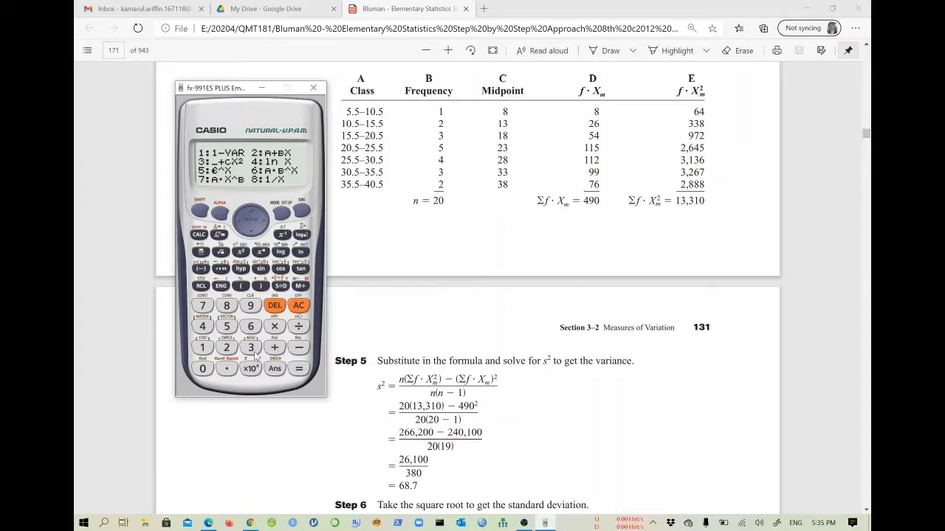
left_click(301, 306)
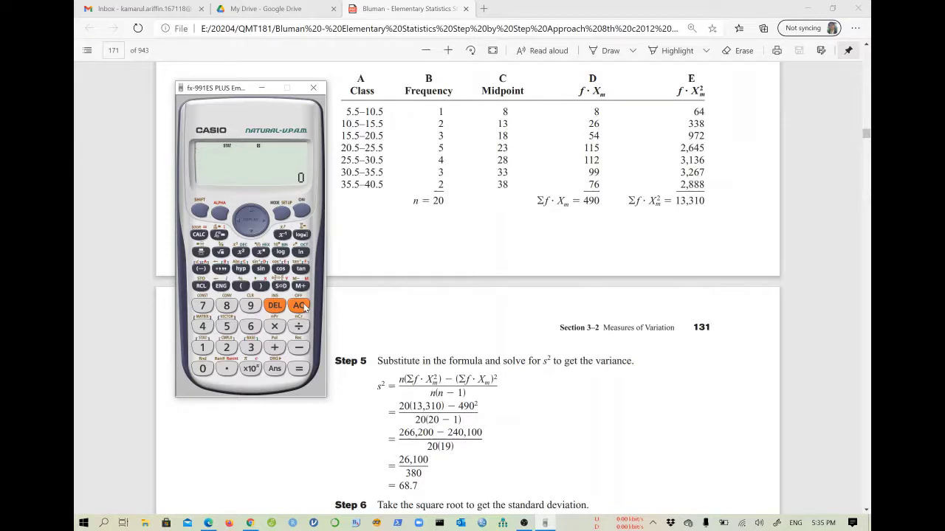
left_click(205, 213)
left_click(203, 348)
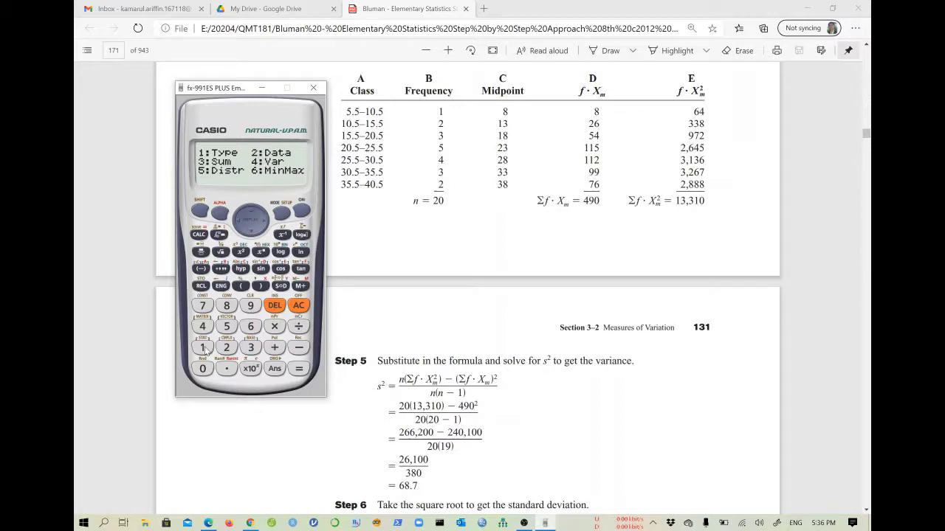
Choose the statistics type, then leave the X data table for the STAT screen showing 0
left_click(203, 348)
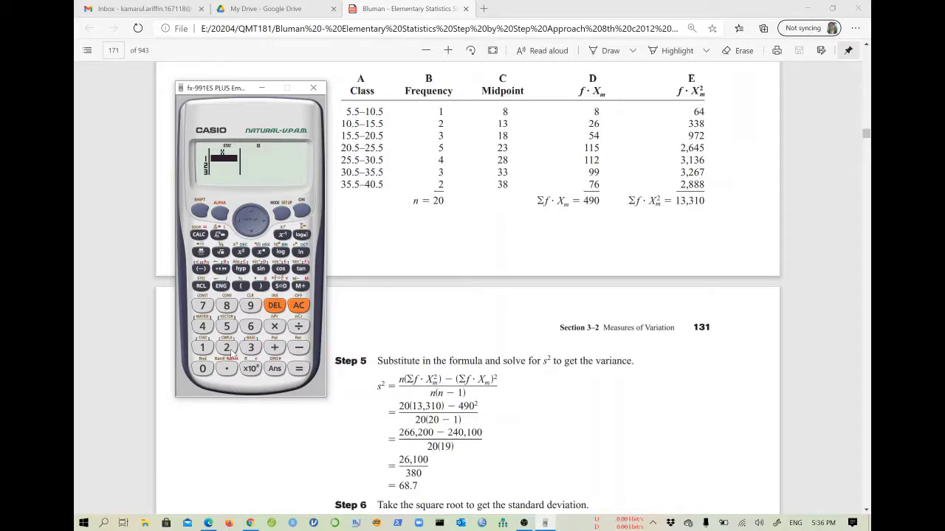
left_click(301, 307)
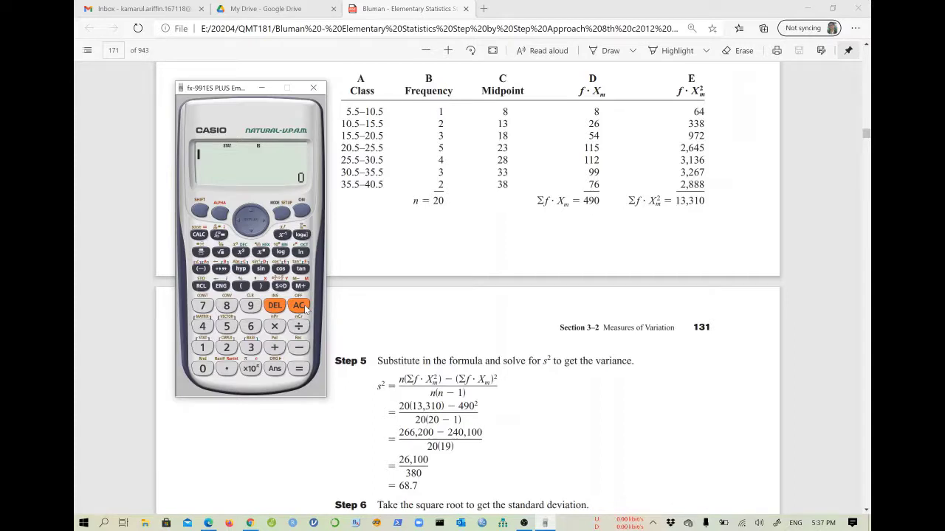
Turn the STAT Frequency column on via SETUP page 2
left_click(200, 213)
left_click(282, 215)
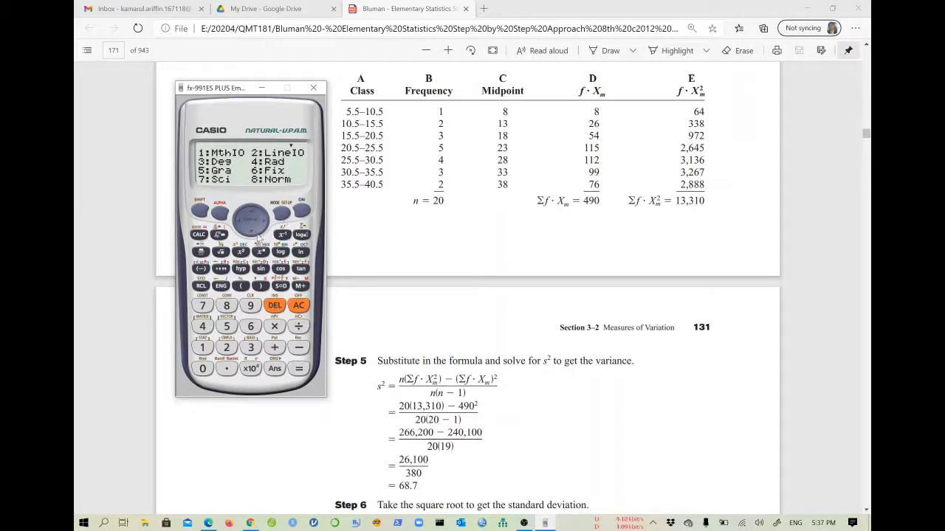
left_click(254, 233)
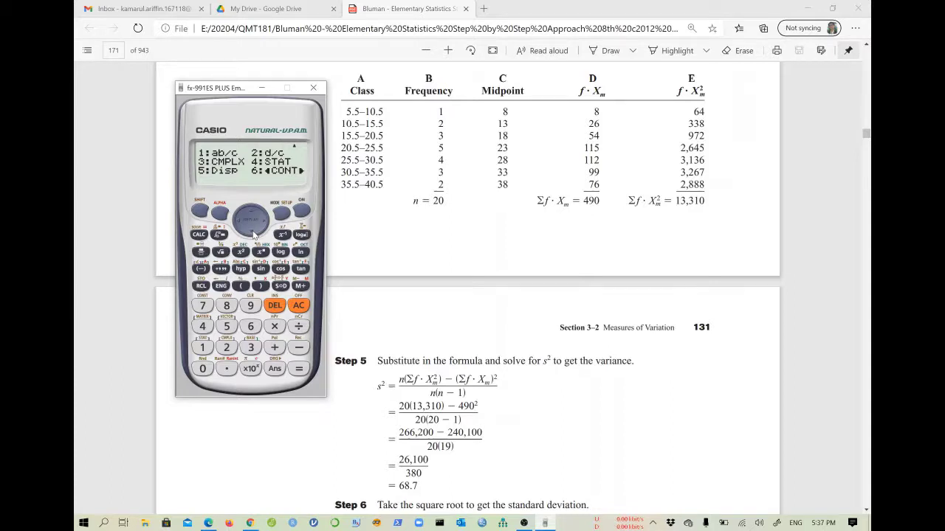
left_click(204, 326)
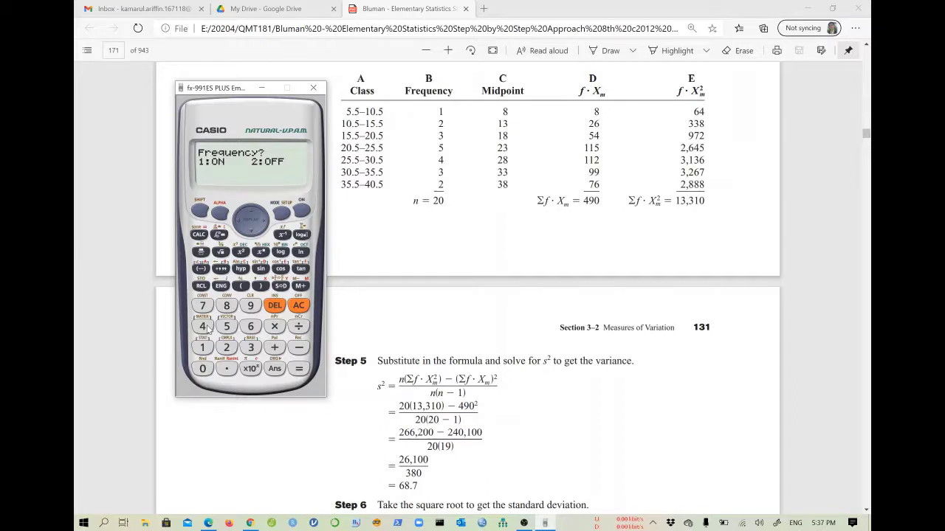
left_click(206, 348)
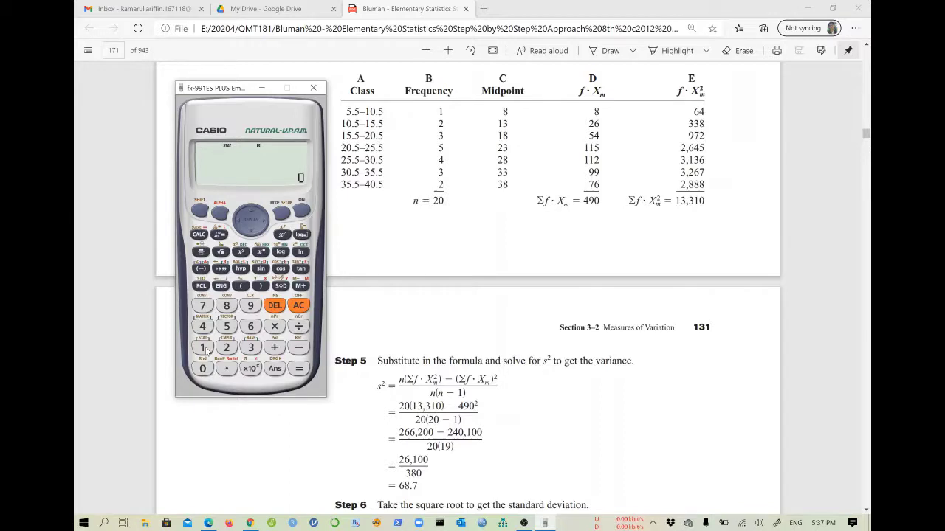
Open the X and FREQ data editor and store the first midpoint, 8
left_click(206, 348)
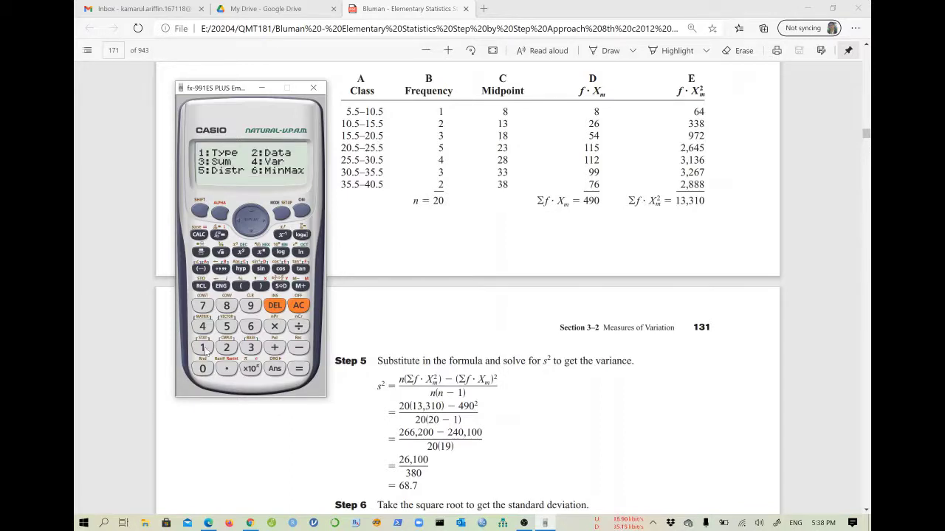
left_click(227, 348)
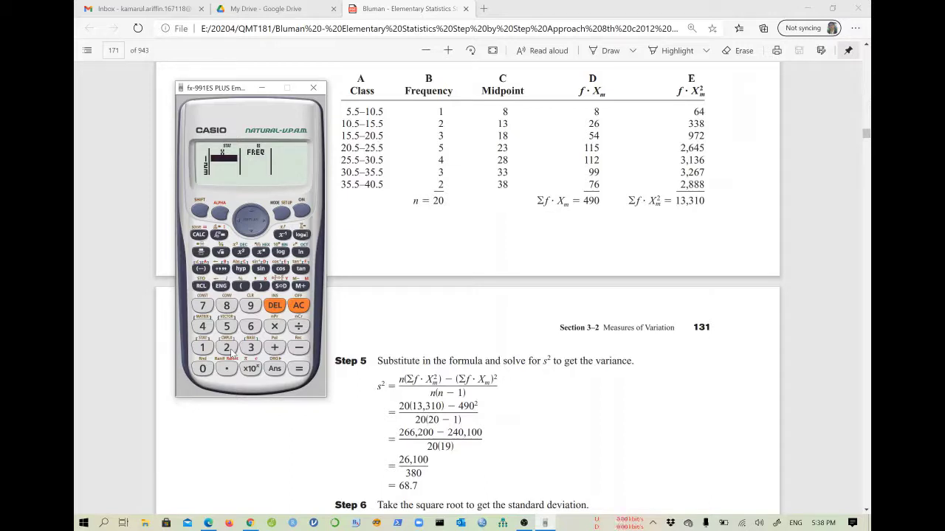
left_click(230, 308)
left_click(302, 370)
Enter midpoints 13, 18 and 23 in the X column
type("13")
left_click(301, 375)
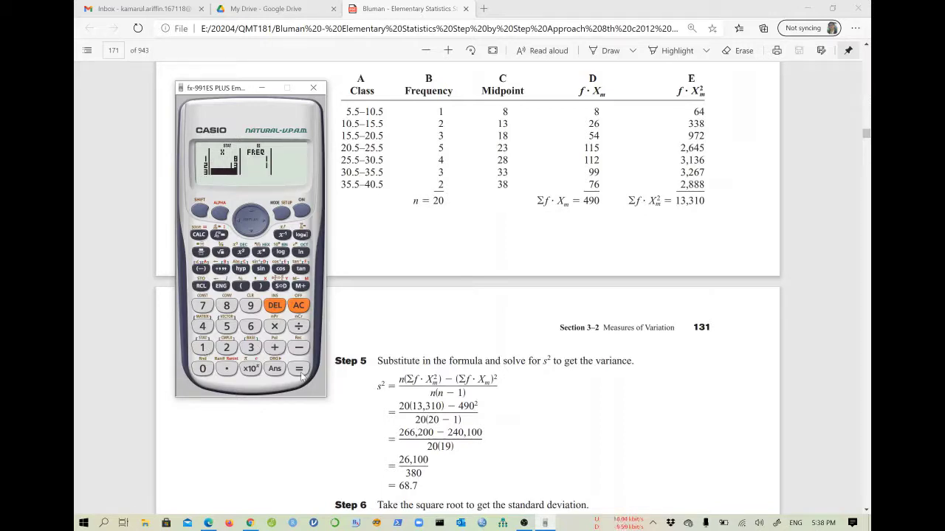
type("18")
left_click(301, 375)
type("23")
left_click(300, 369)
Enter midpoints 28, 33 and 38 to complete the X column
left_click(226, 348)
left_click(226, 305)
left_click(306, 373)
left_click(250, 347)
left_click(250, 347)
left_click(304, 372)
left_click(250, 348)
left_click(228, 308)
left_click(307, 373)
Move the cursor into the FREQ column and up to its first row
left_click(268, 223)
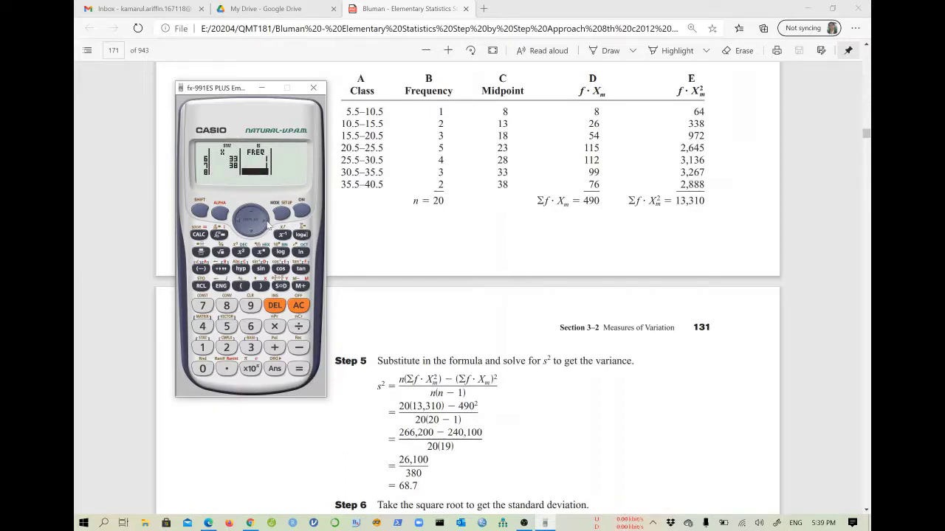
left_click(255, 213)
left_click(255, 213)
left_click(254, 213)
left_click(255, 214)
left_click(255, 214)
left_click(255, 214)
left_click(255, 214)
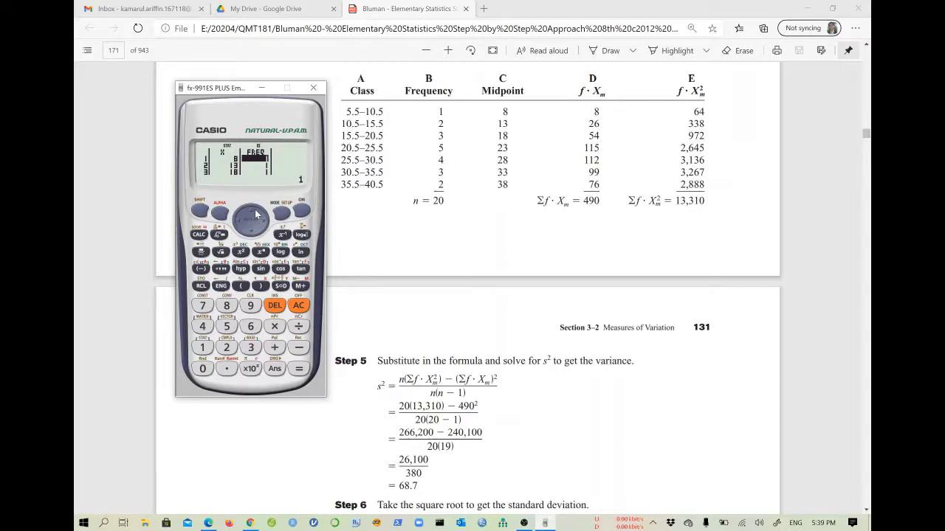
Enter frequencies 1, 2, 3 and 5 for midpoints 8, 13, 18 and 23
left_click(206, 350)
left_click(305, 372)
left_click(229, 350)
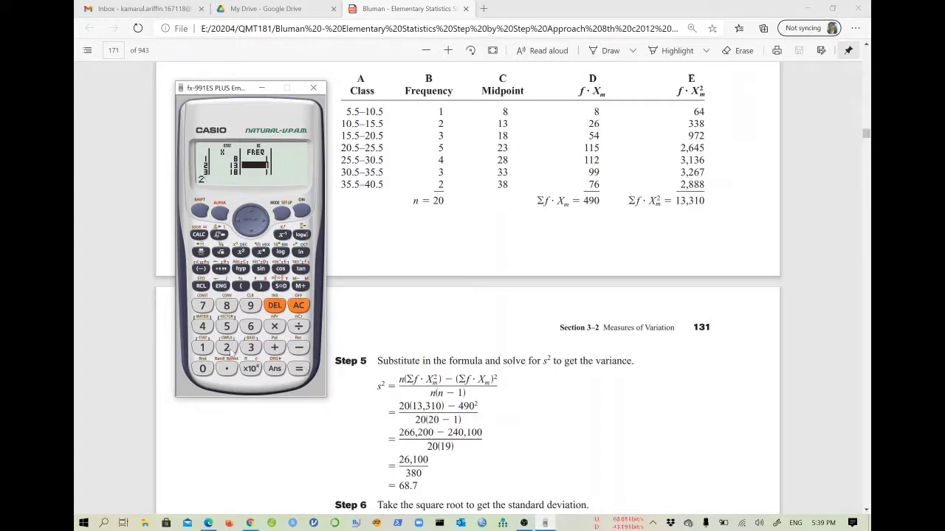
left_click(303, 375)
left_click(252, 350)
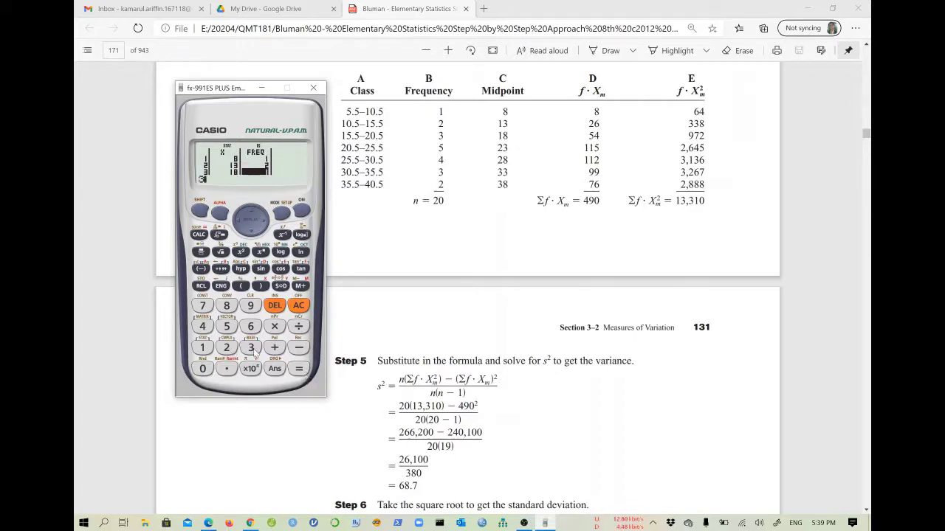
left_click(303, 375)
left_click(230, 330)
left_click(302, 371)
Enter frequencies 4, 3 and 2 for midpoints 28, 33 and 38
left_click(202, 326)
left_click(303, 374)
key("3")
left_click(302, 373)
left_click(228, 348)
left_click(305, 373)
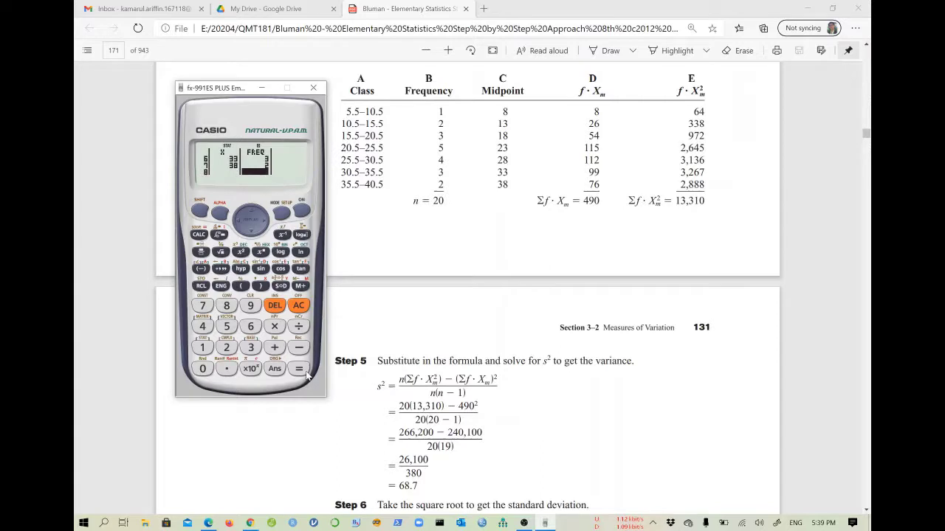